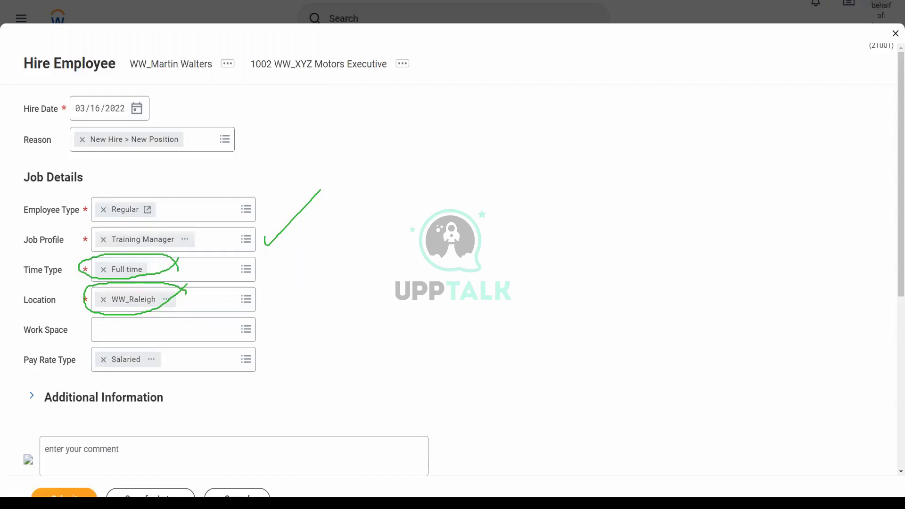
left_click(561, 53)
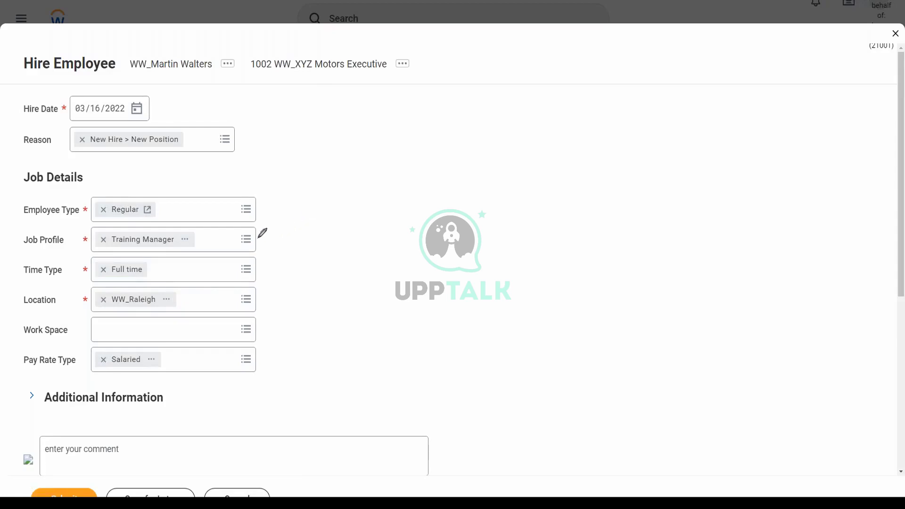
mouse_move(259, 235)
left_mouse_down()
mouse_move(265, 244)
mouse_move(288, 211)
left_mouse_up()
left_click_drag(259, 268, 285, 250)
mouse_move(257, 298)
left_mouse_down()
mouse_move(262, 305)
mouse_move(304, 268)
left_mouse_up()
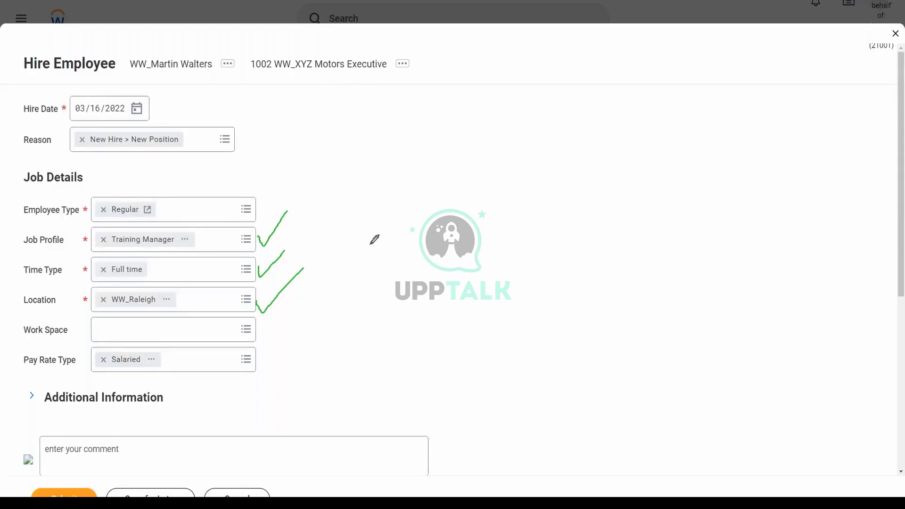
left_click(558, 53)
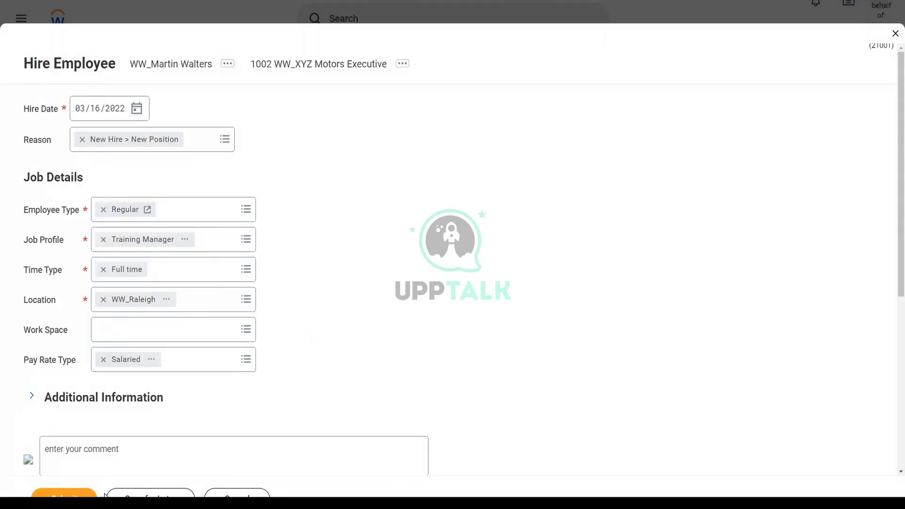
Submit the Training Manager hire for 1002 WW_XYZ Motors Executive and dismiss the confirmation.
left_click(75, 495)
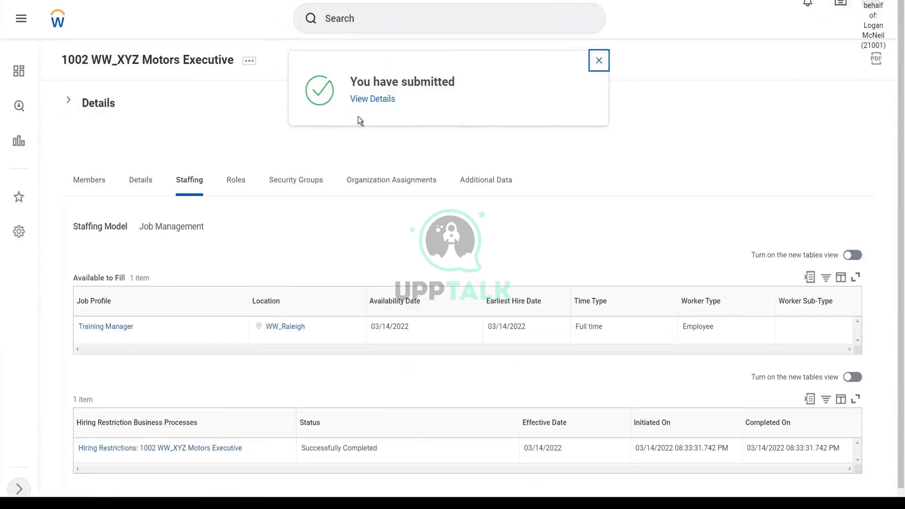
left_click(599, 62)
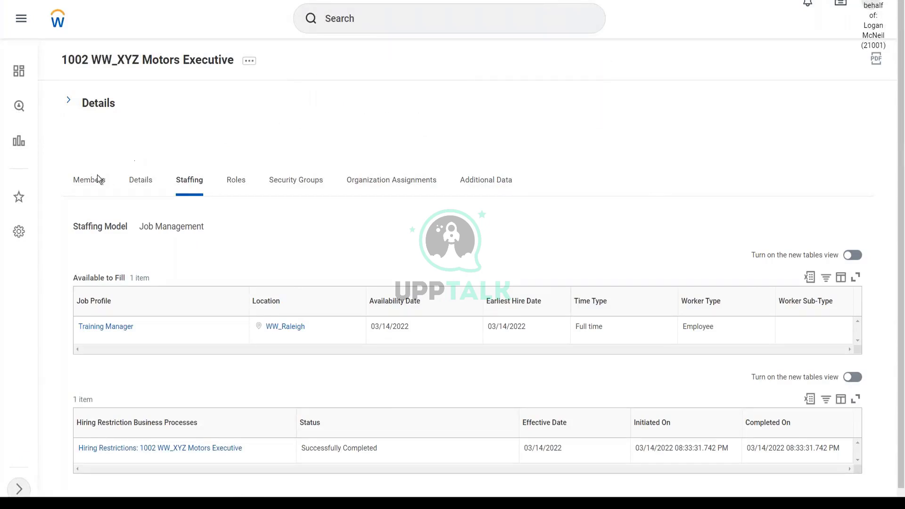
Expand the organization's details and view its members, examining the Job column of the hired worker's row.
left_click(69, 100)
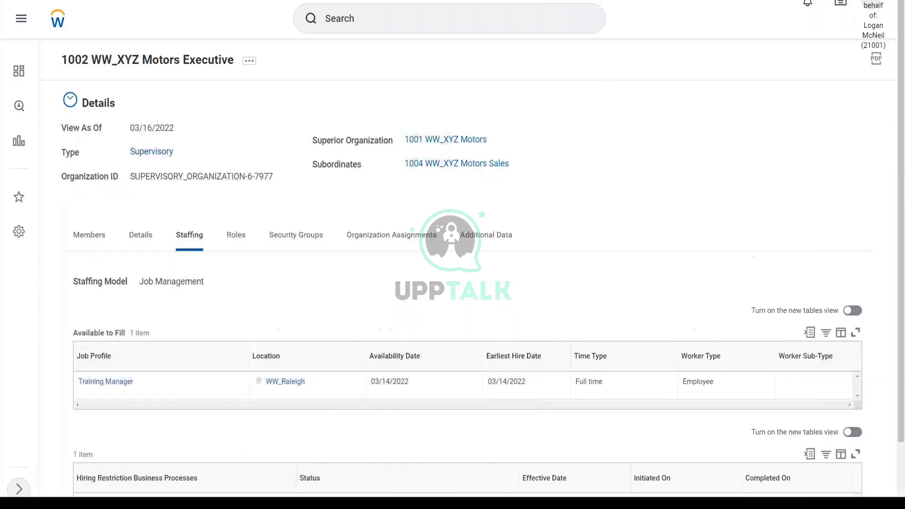
left_click(99, 242)
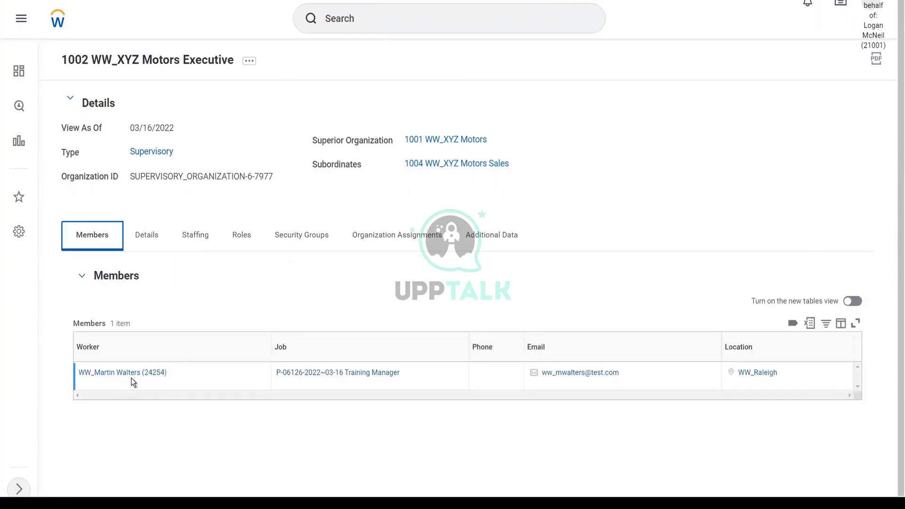
mouse_move(131, 377)
mouse_move(452, 2)
left_click_drag(268, 332, 276, 392)
mouse_move(263, 332)
left_mouse_down()
mouse_move(459, 333)
mouse_move(461, 391)
left_mouse_up()
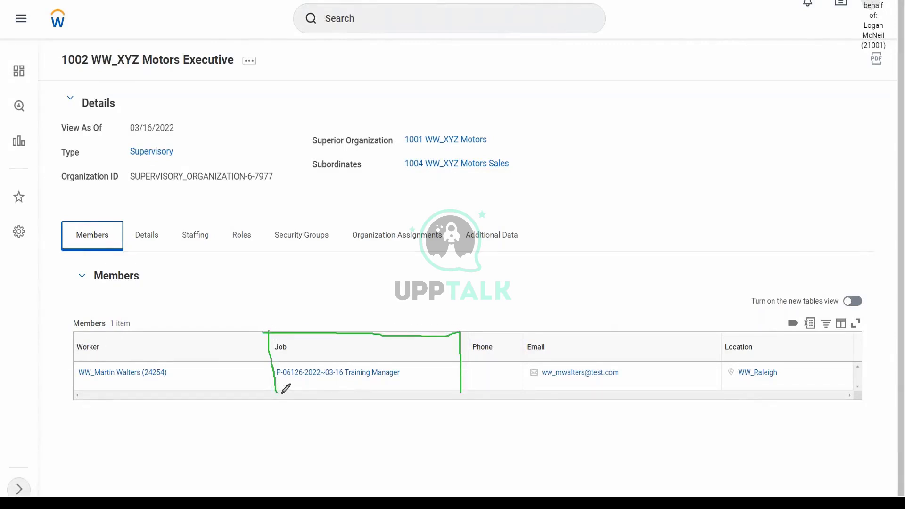
left_click_drag(276, 392, 461, 389)
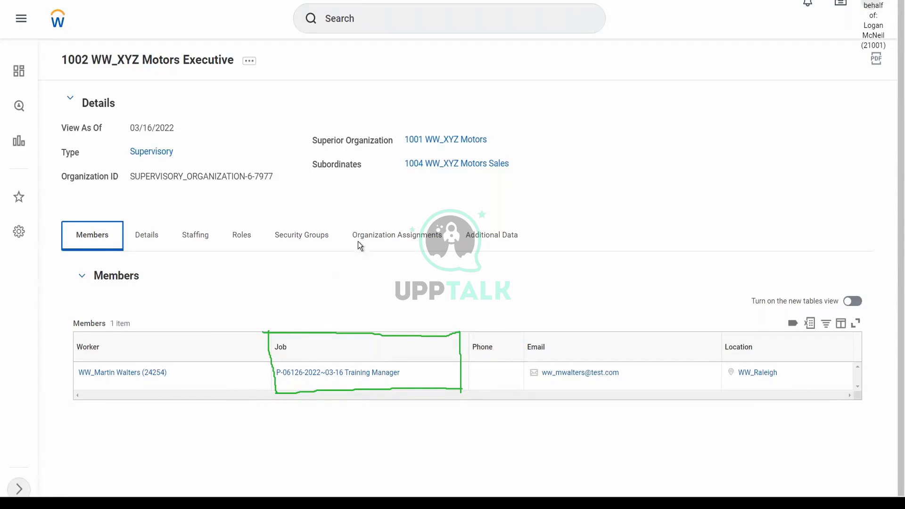
Open the superior organization 1001 WW_XYZ Motors and check its member's position and its staffing model.
left_click(460, 141)
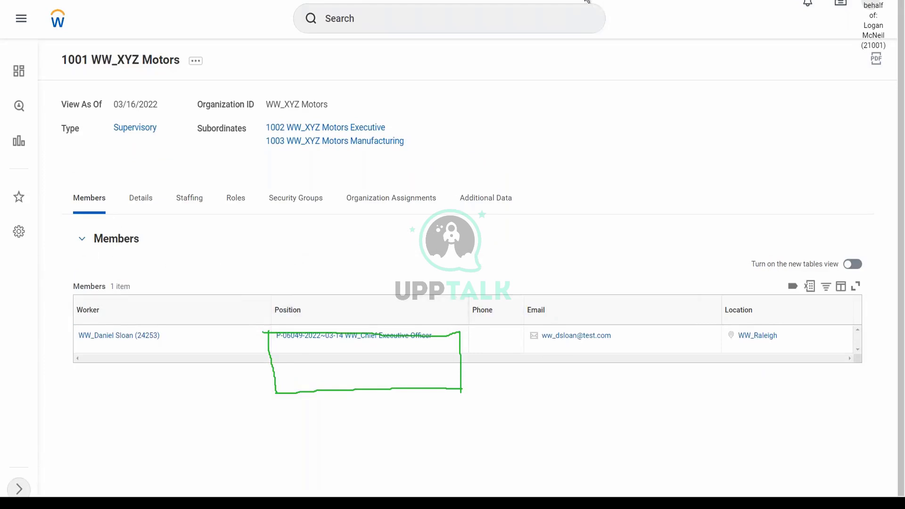
left_click(559, 55)
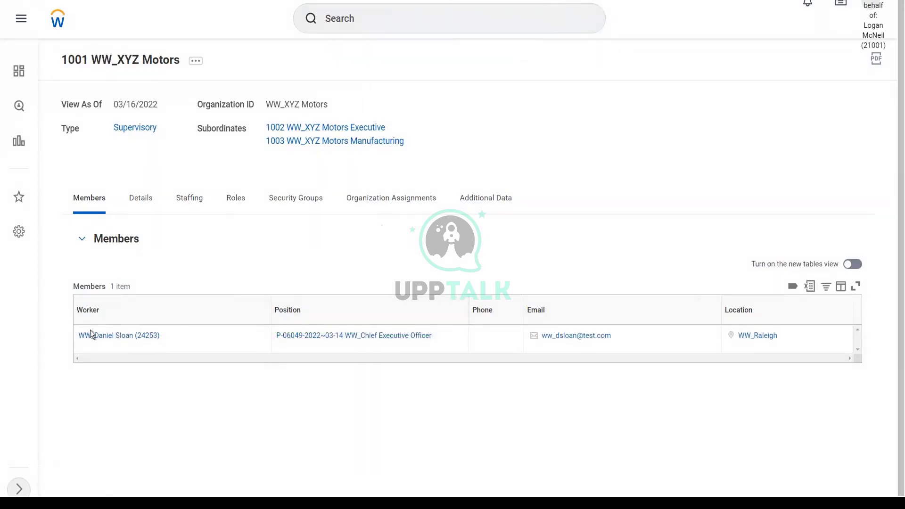
left_click(315, 316)
left_click(326, 262)
left_click(193, 203)
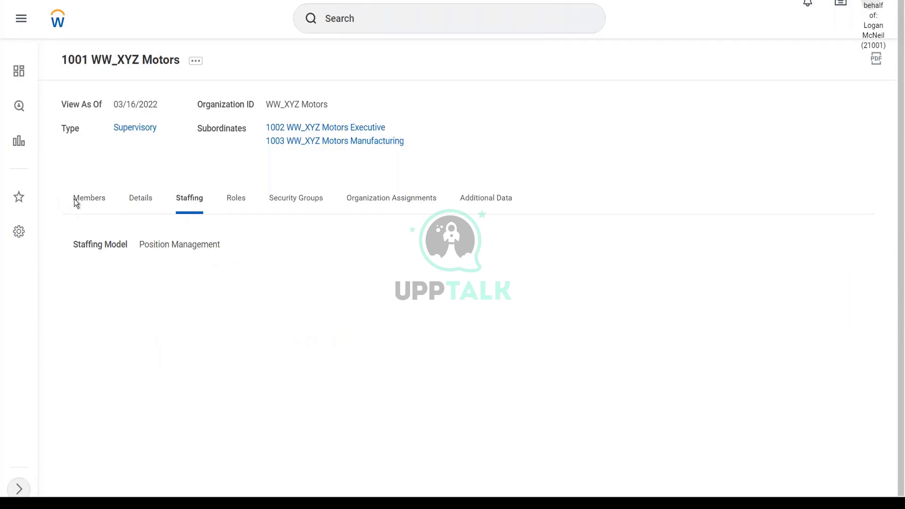
left_click(89, 199)
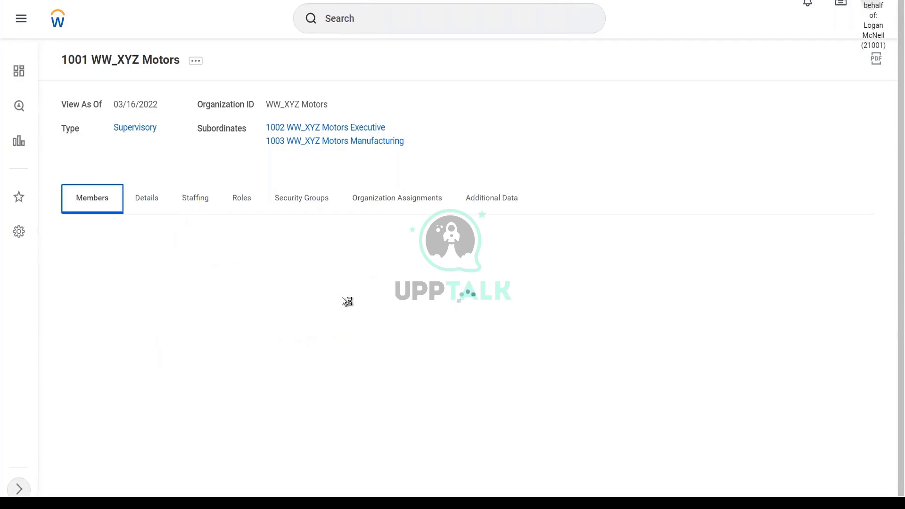
Go to the subordinate 1002 WW_XYZ Motors Executive and compare its staffing model with its members' Job column.
left_click(329, 130)
left_click(191, 181)
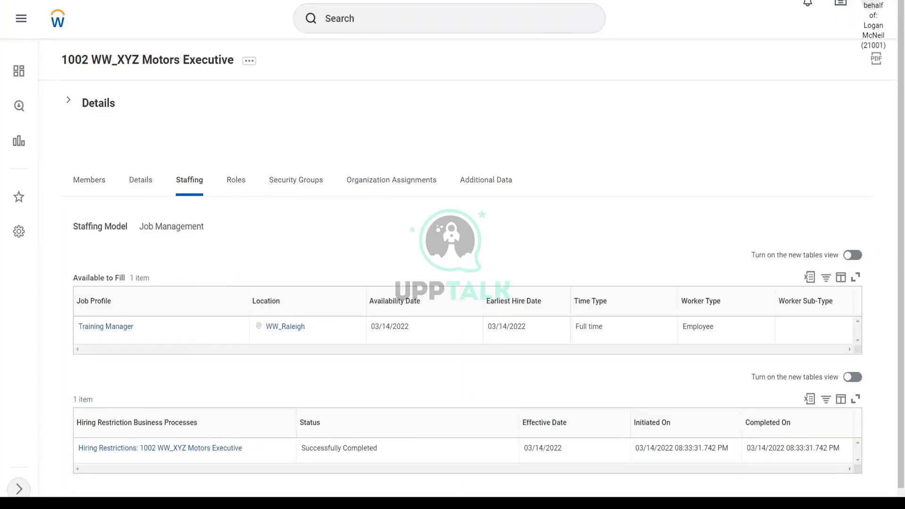
left_click_drag(144, 230, 208, 229)
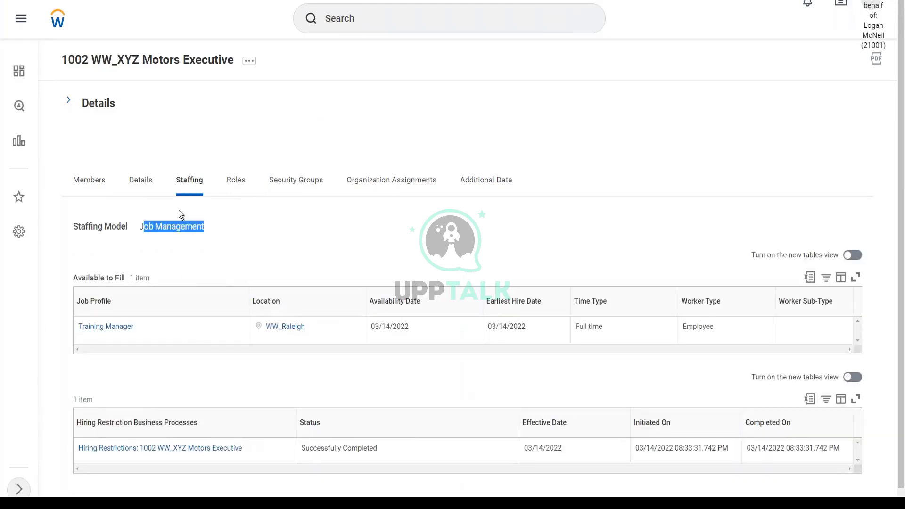
left_click(79, 179)
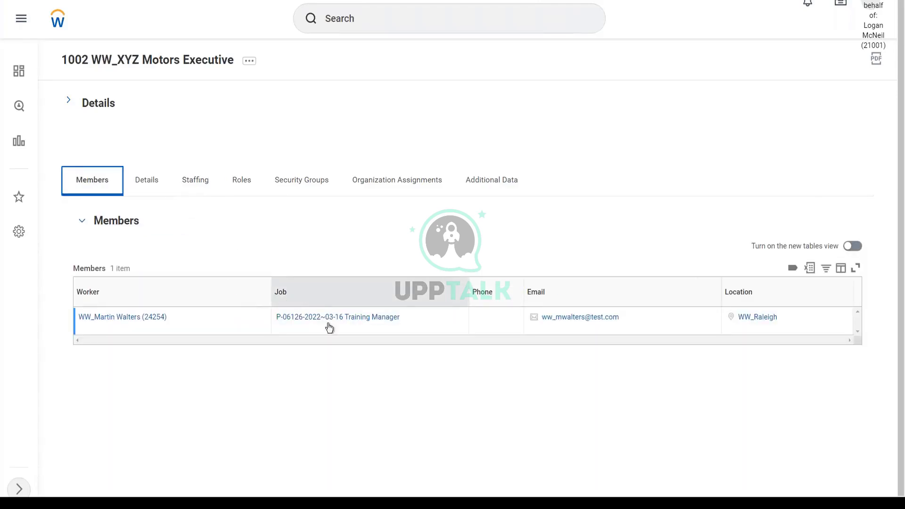
left_click(350, 243)
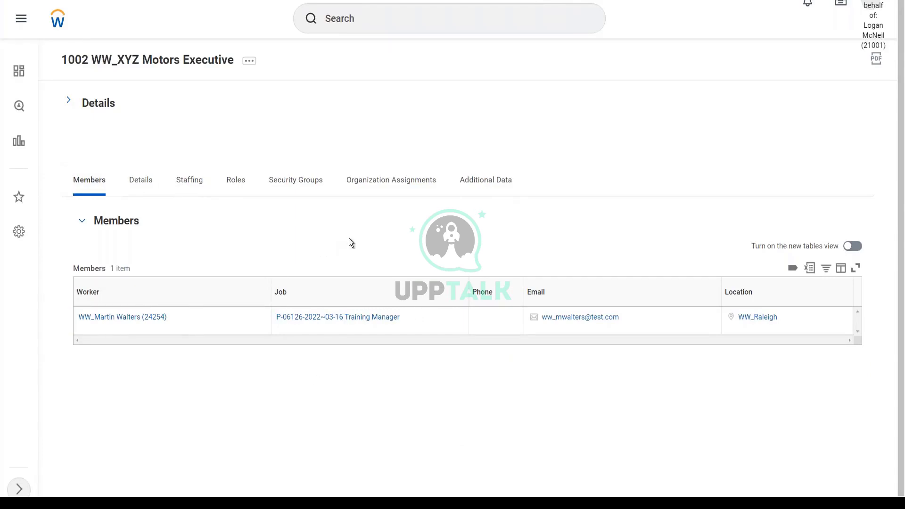
left_click(193, 187)
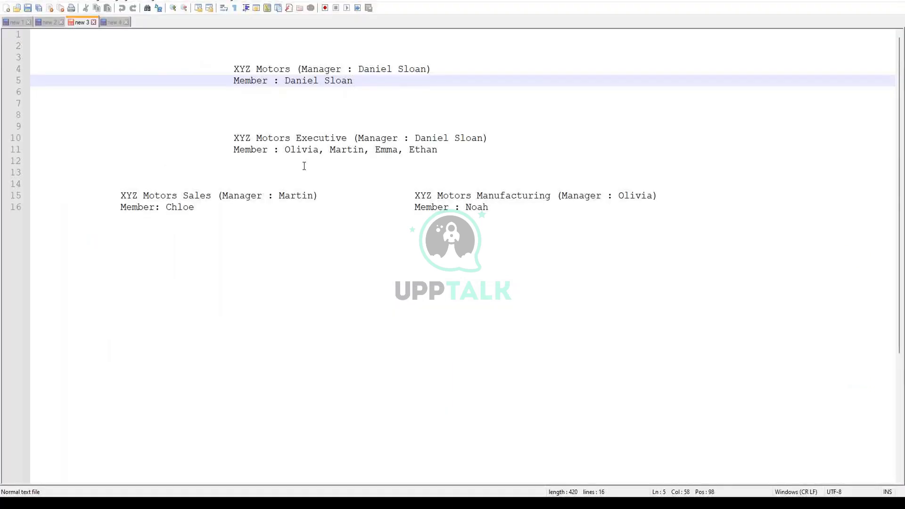
Switch to the organization outline in Notepad++ and review the members listed under XYZ Motors Executive.
left_click(285, 151)
left_click_drag(285, 150, 450, 152)
left_click(450, 151)
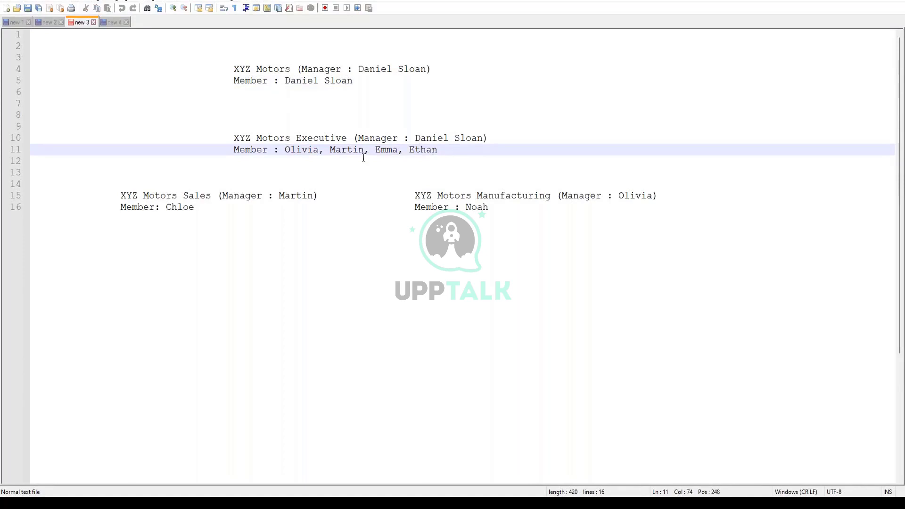
double_click(349, 150)
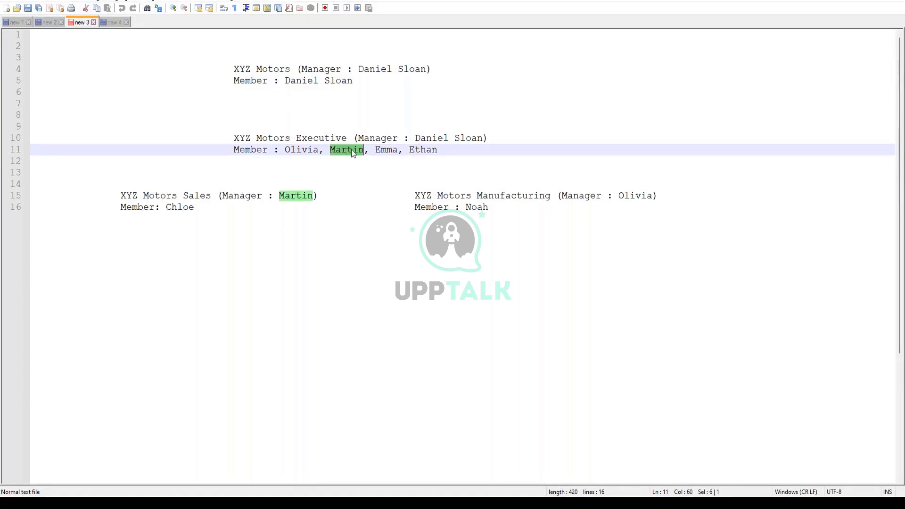
left_click(386, 150)
left_click(421, 151)
left_click(309, 153)
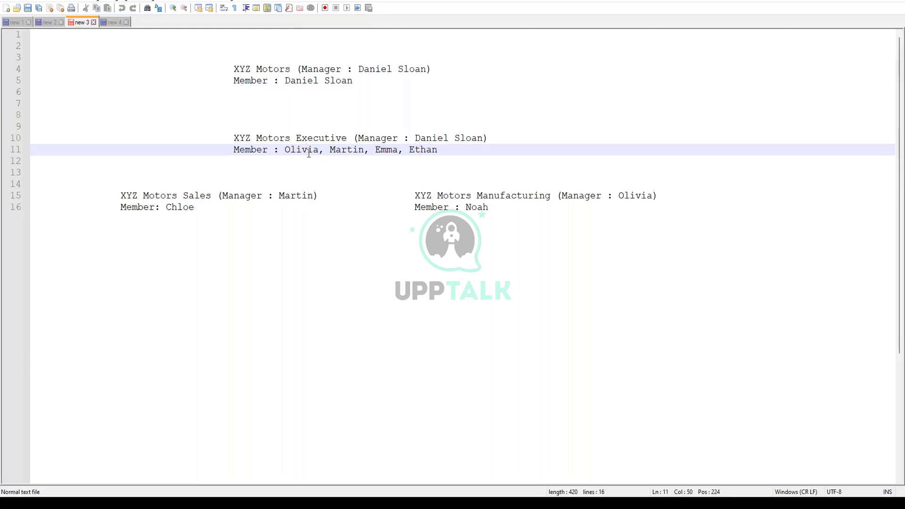
Switch back to Workday and view the related actions of 1002 WW_XYZ Motors Executive.
left_click(514, 502)
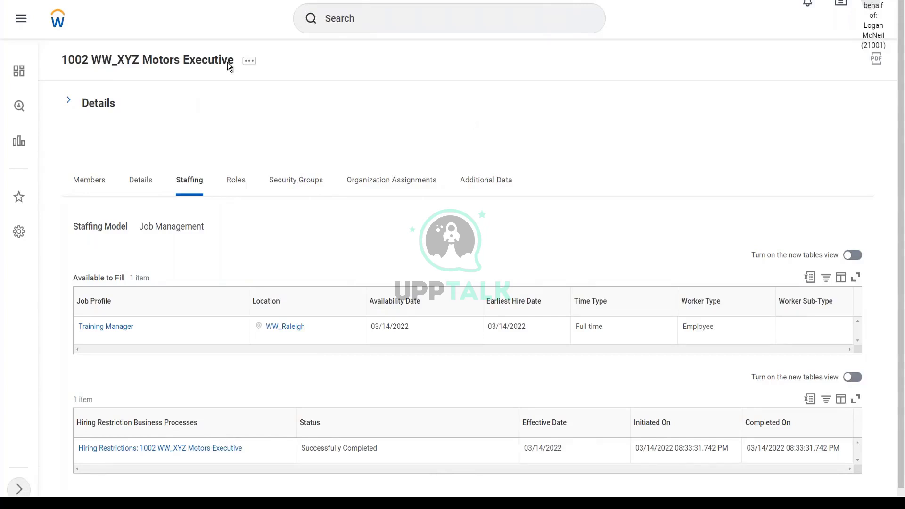
left_click(248, 64)
left_click(249, 66)
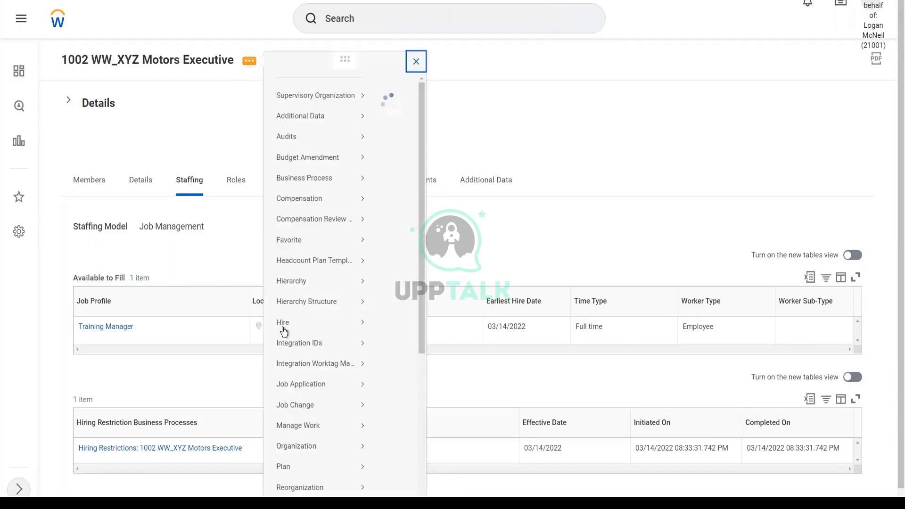
mouse_move(285, 336)
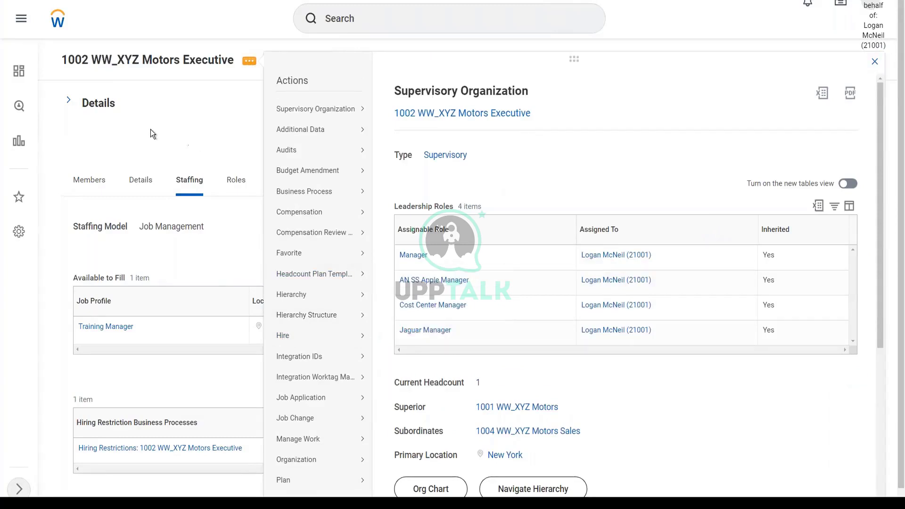
Expand the organization's details, follow its superior organization 1001 WW_XYZ Motors and view that organization's staffing model.
left_click(69, 104)
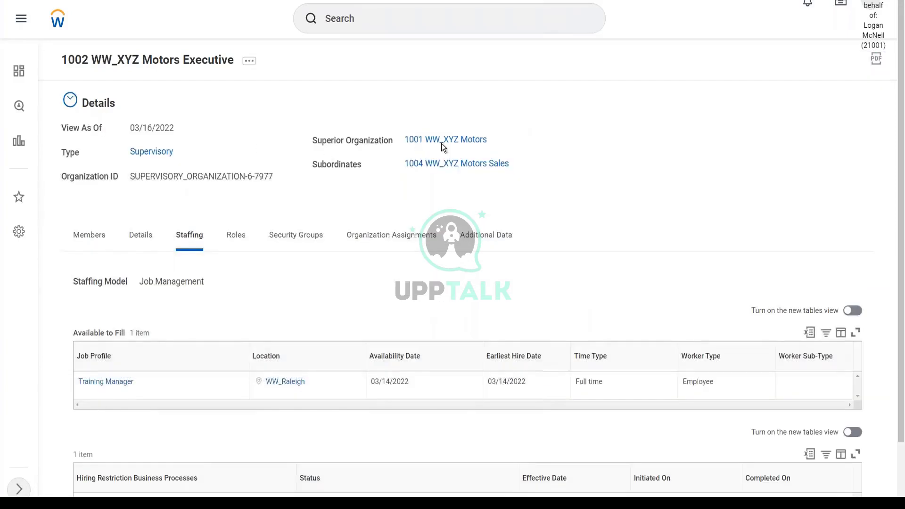
mouse_move(456, 143)
left_click(456, 141)
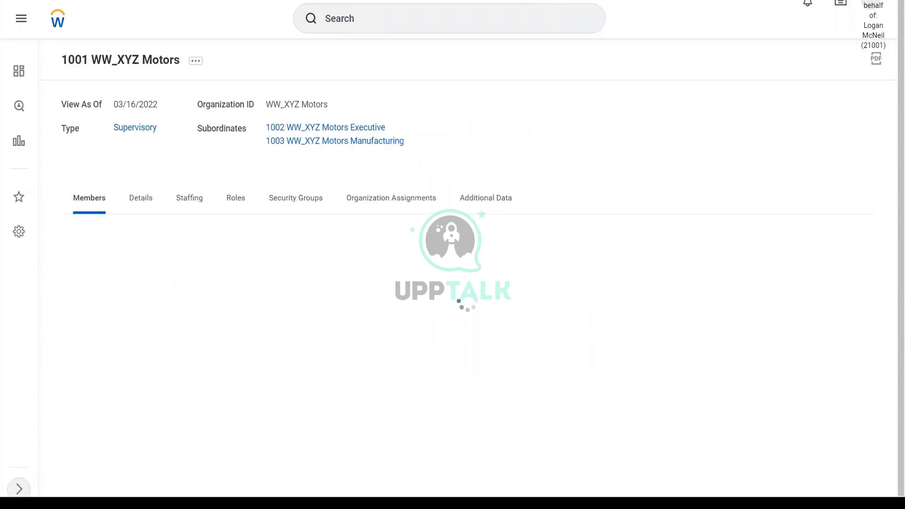
left_click(191, 202)
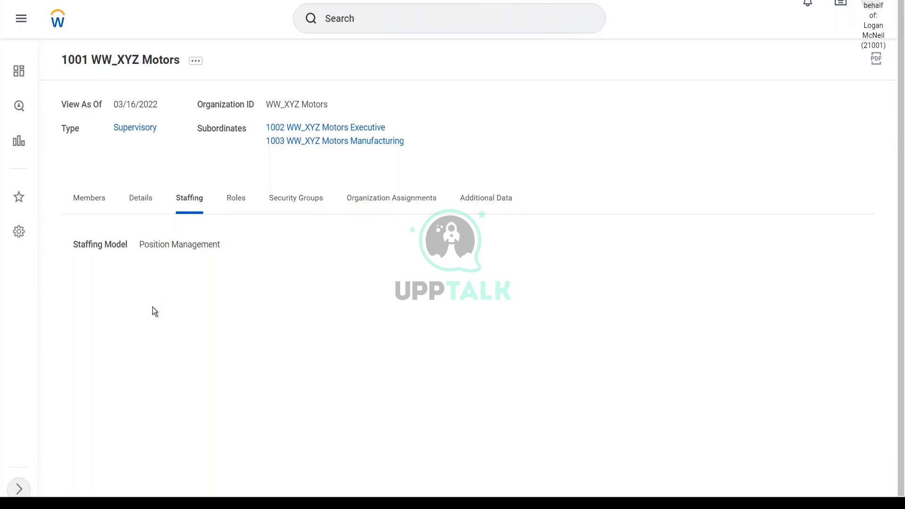
Return to 1002 WW_XYZ Motors Executive and review its staffing information, organization details and members.
mouse_move(354, 130)
left_click(353, 129)
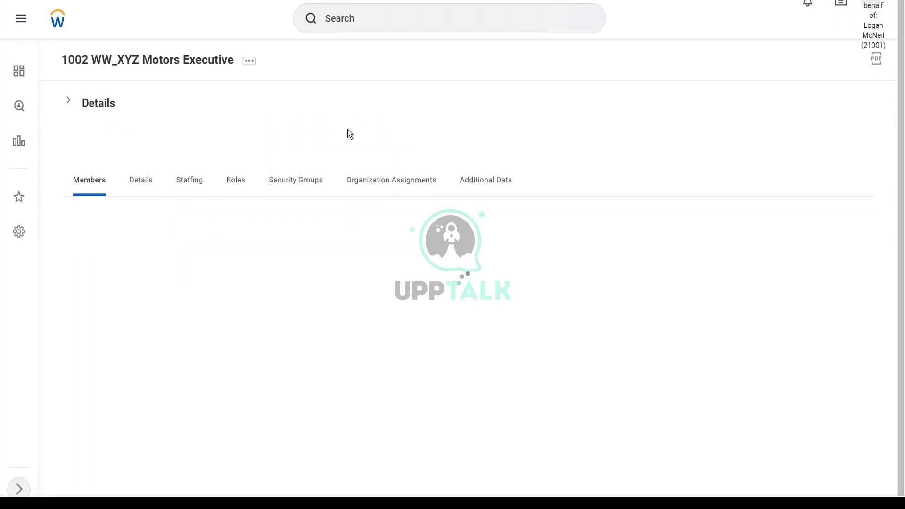
left_click(193, 182)
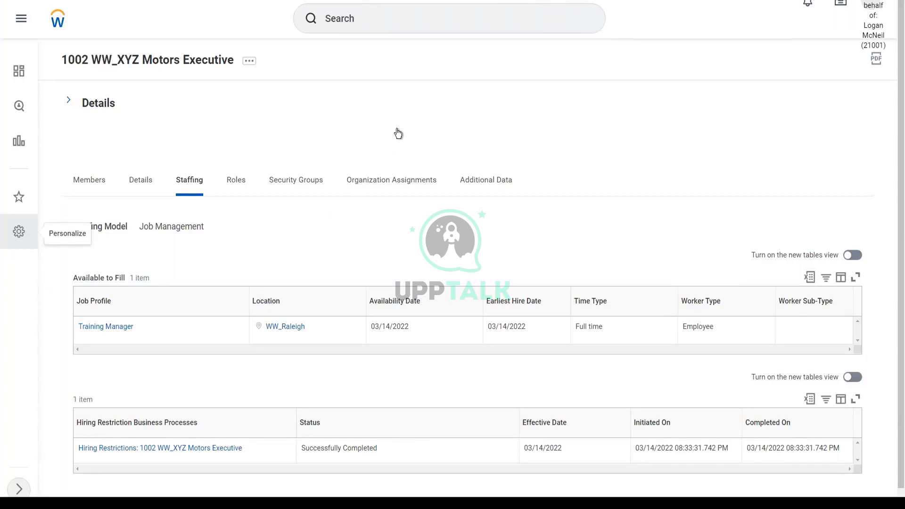
left_click(69, 100)
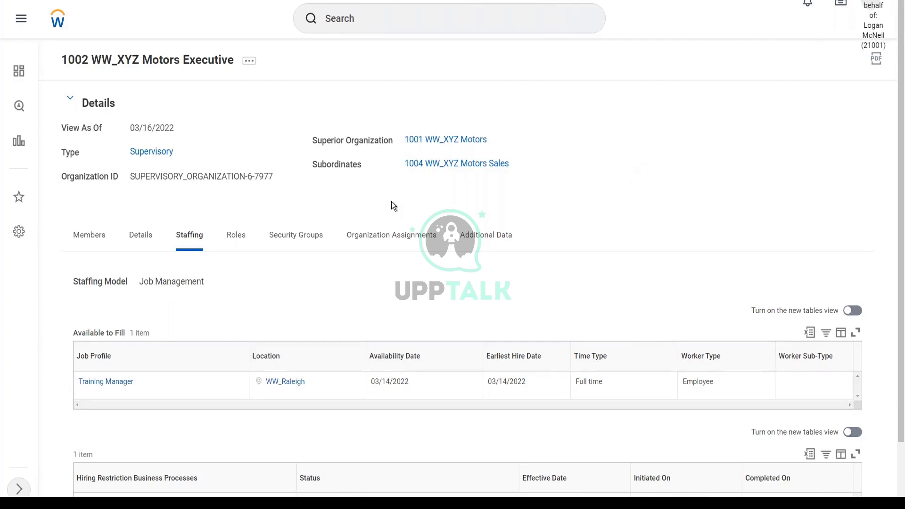
left_click(90, 235)
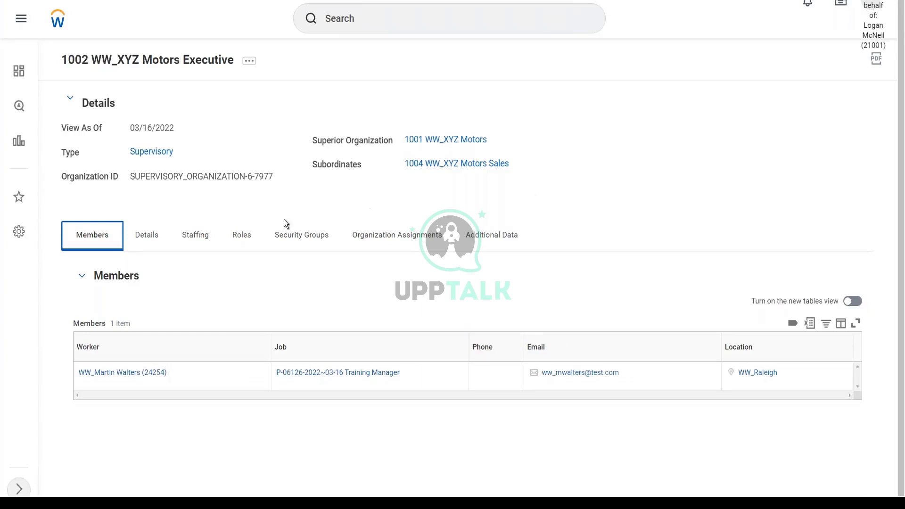
left_click(196, 241)
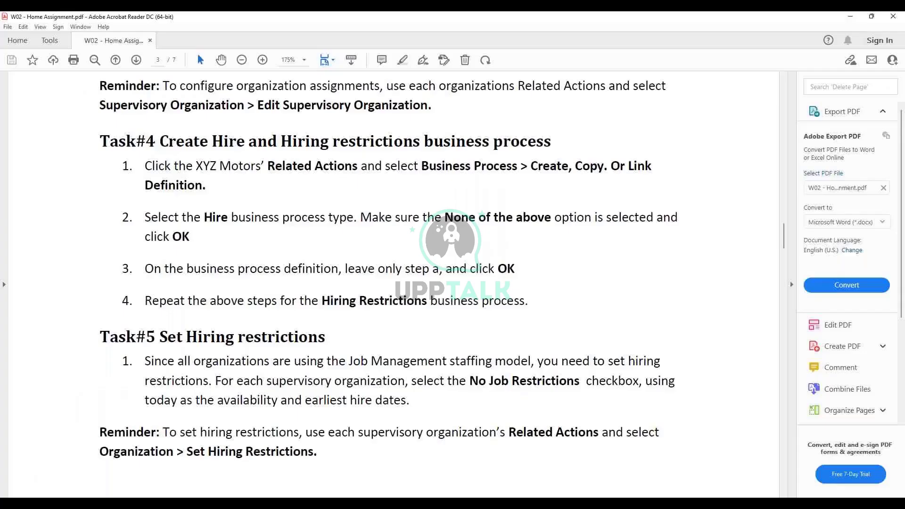
Switch to W02 - Home Assignment.pdf in Adobe Acrobat Reader and find the Worker Data table.
scroll(394, 283, "up", 12)
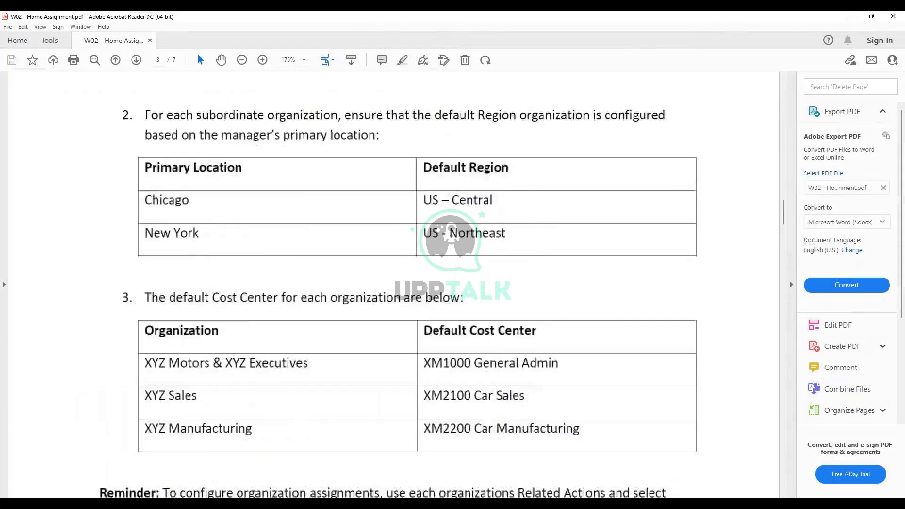
scroll(393, 283, "up", 15)
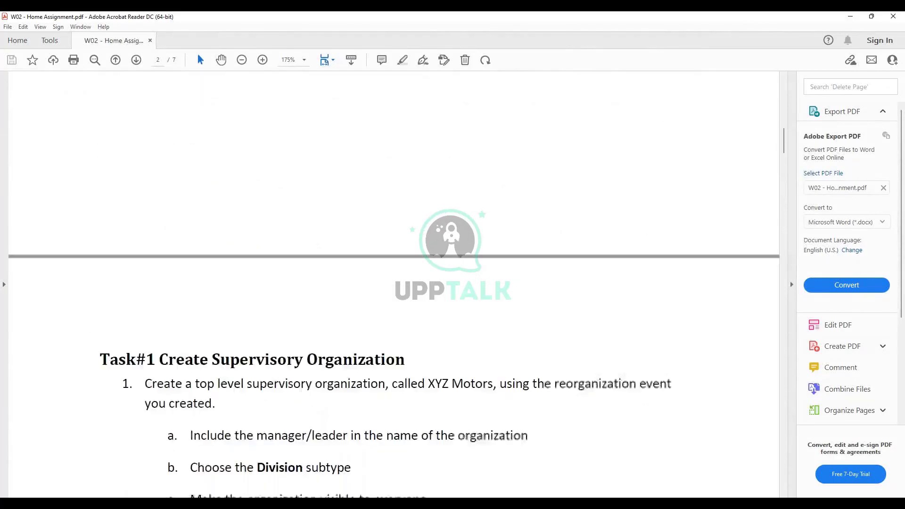
scroll(125, 210, "up", 5)
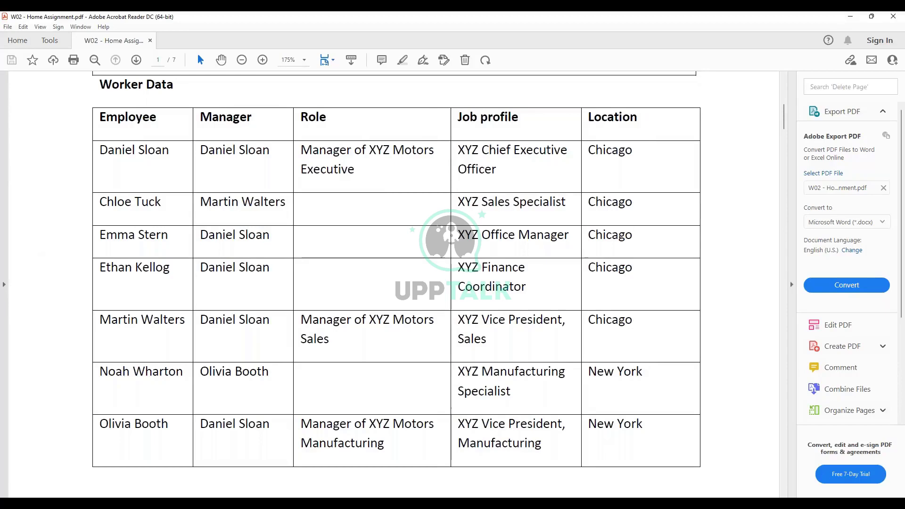
Switch to the organization chart notes in Notepad++ and review the manager and member listed for XYZ Motors.
key("alt+Tab")
key("ctrl+End")
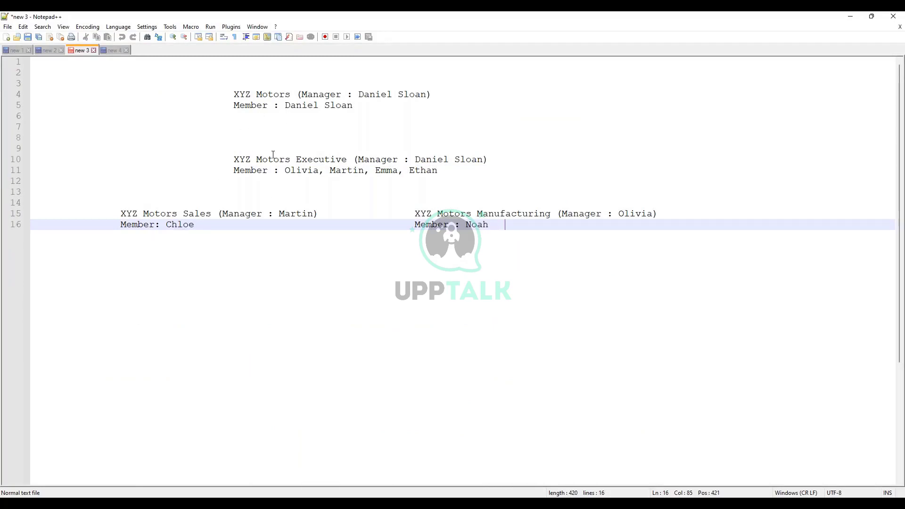
left_click(281, 95)
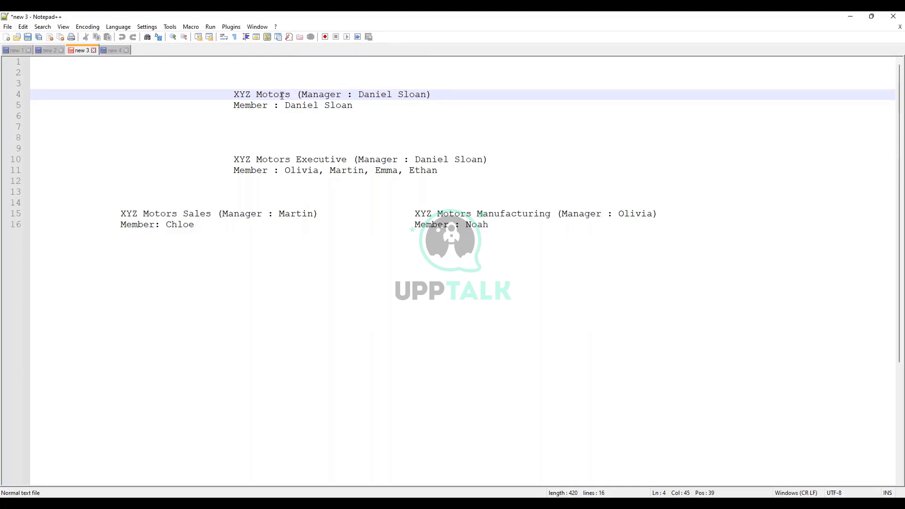
key("Down")
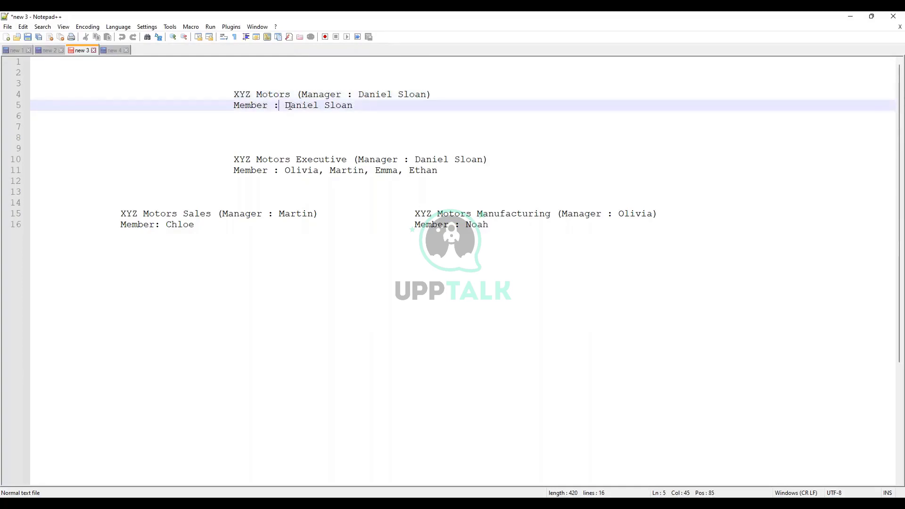
left_click(358, 104)
Examine the XYZ Motors Executive entry in the notes, highlighting the organization name and its list of members.
left_click(318, 160)
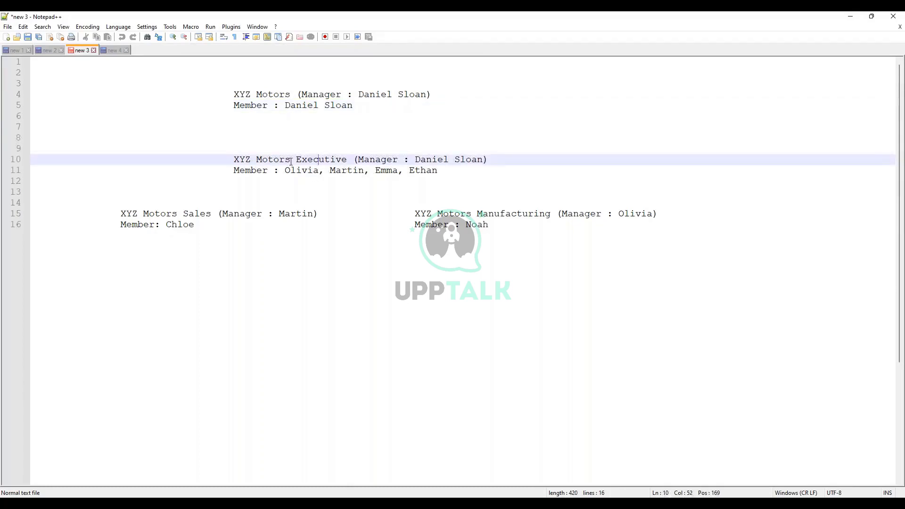
left_click_drag(236, 161, 349, 161)
left_click(325, 162)
left_click_drag(285, 170, 449, 171)
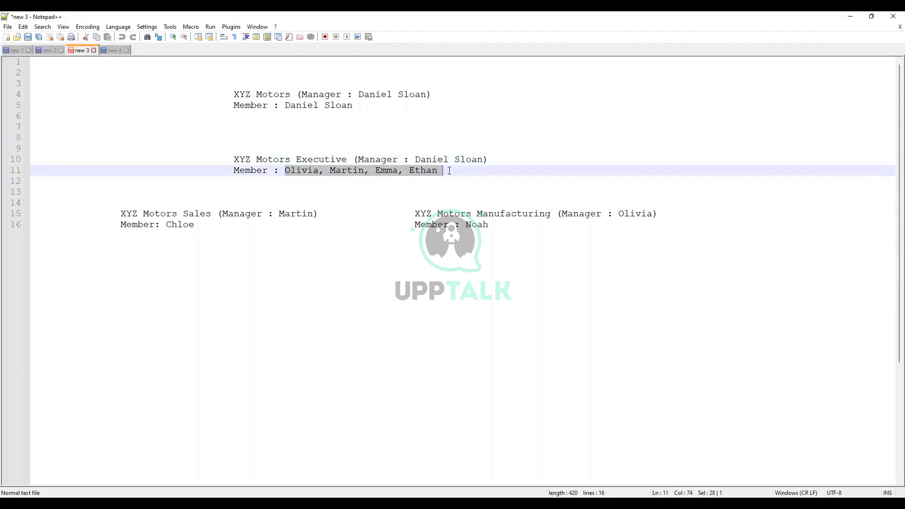
left_click(351, 171)
Review the managers and members noted for XYZ Motors Sales and XYZ Motors Manufacturing.
left_click(199, 214)
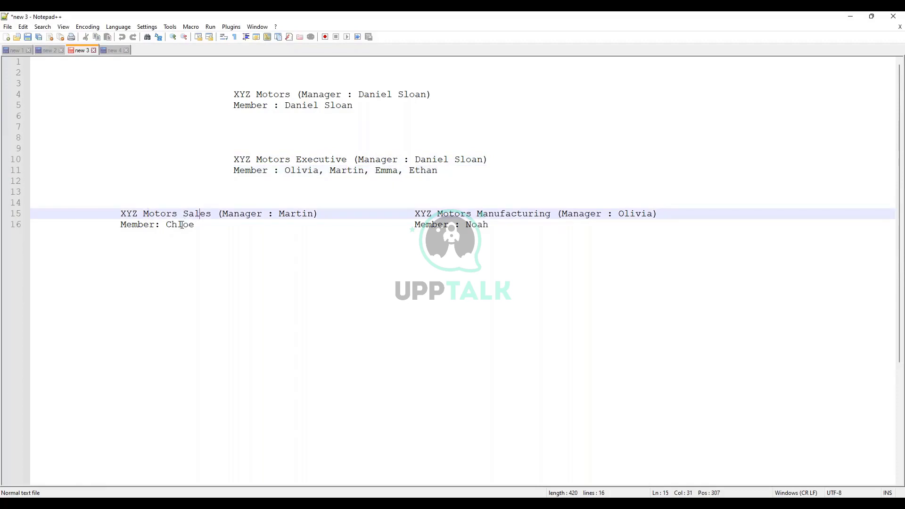
left_click(181, 225)
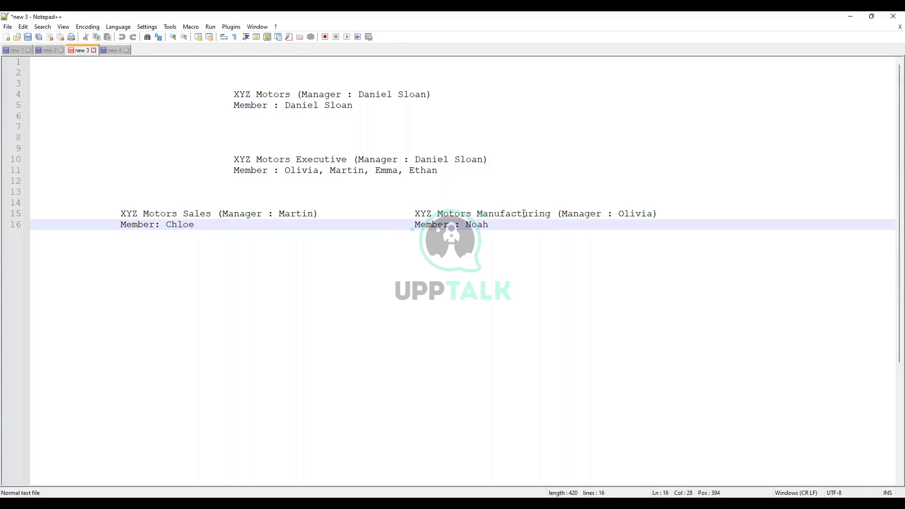
left_click(485, 215)
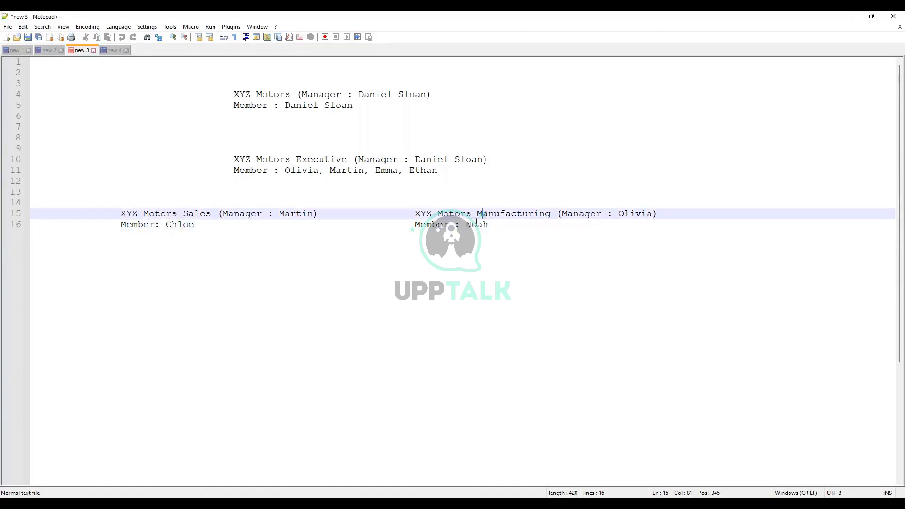
left_click(478, 224)
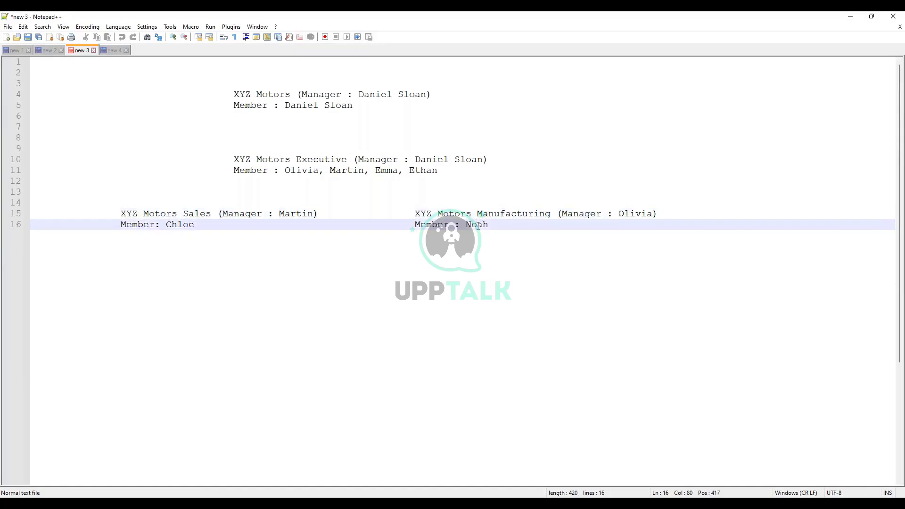
left_click(390, 194)
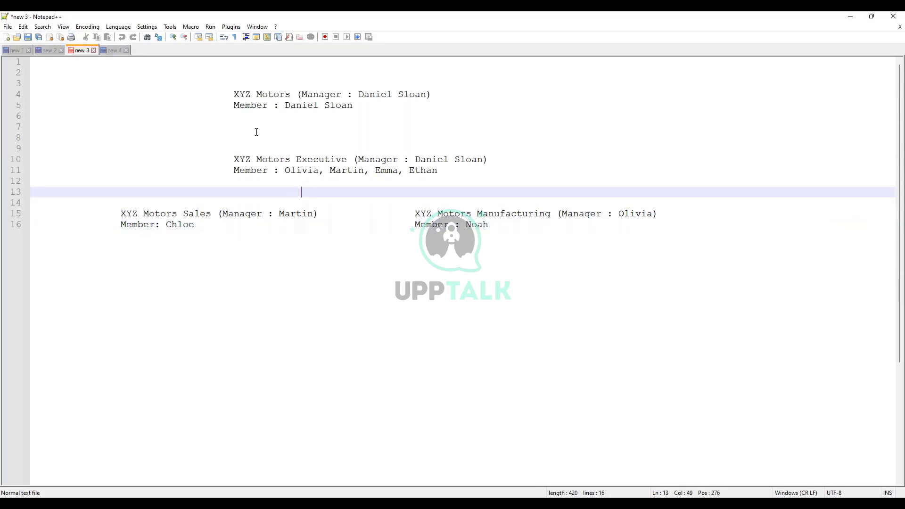